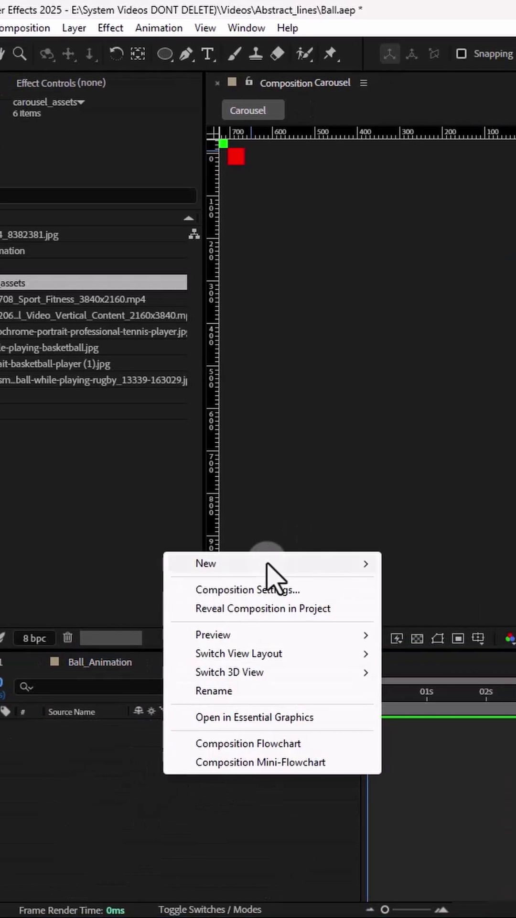
Add a new shape layer, draw the rectangle card and expand its rectangle path settings.
{"action": "mouse_move", "coordinate": [215, 563]}
{"action": "left_click", "coordinate": [327, 689]}
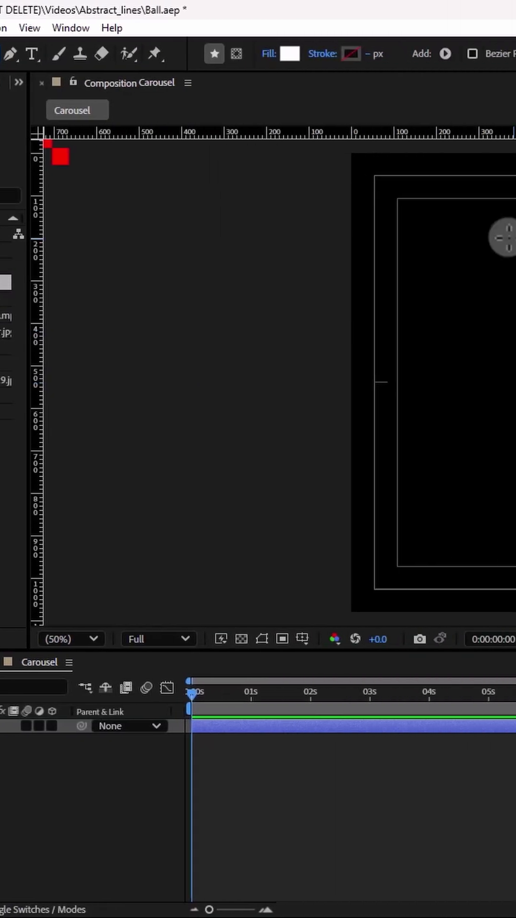
{"action": "left_click_drag", "start_coordinate": [173, 234], "coordinate": [353, 515]}
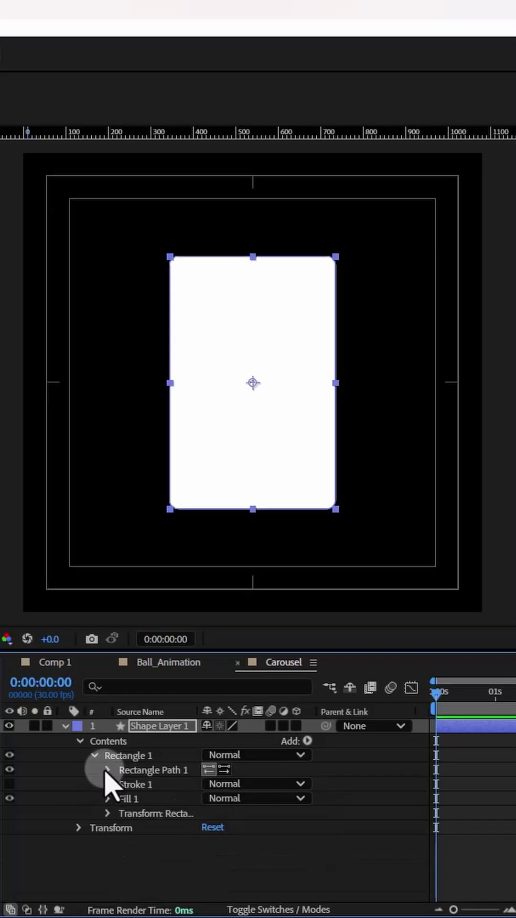
{"action": "left_click", "coordinate": [109, 769]}
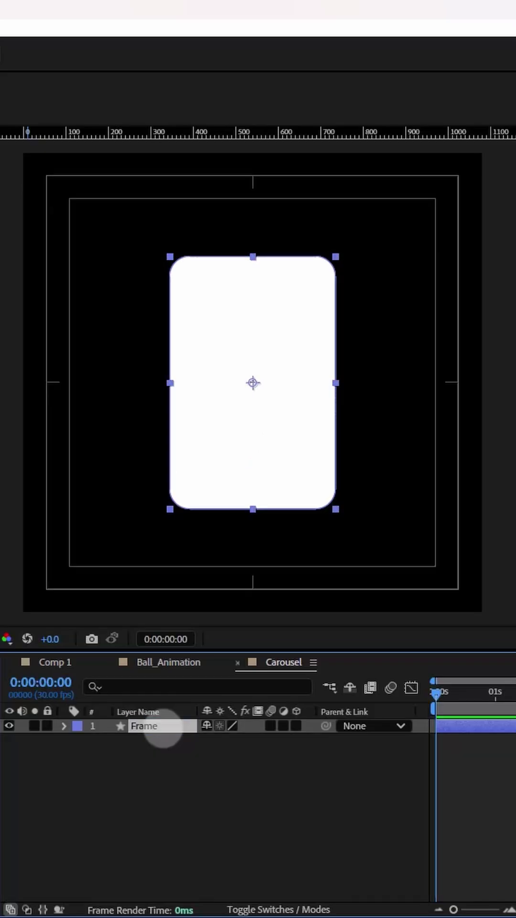
Add the rugby photo, matte it to Frame, scale it to 56% and parent it to Frame.
{"action": "left_click_drag", "start_coordinate": [123, 689], "coordinate": [122, 726]}
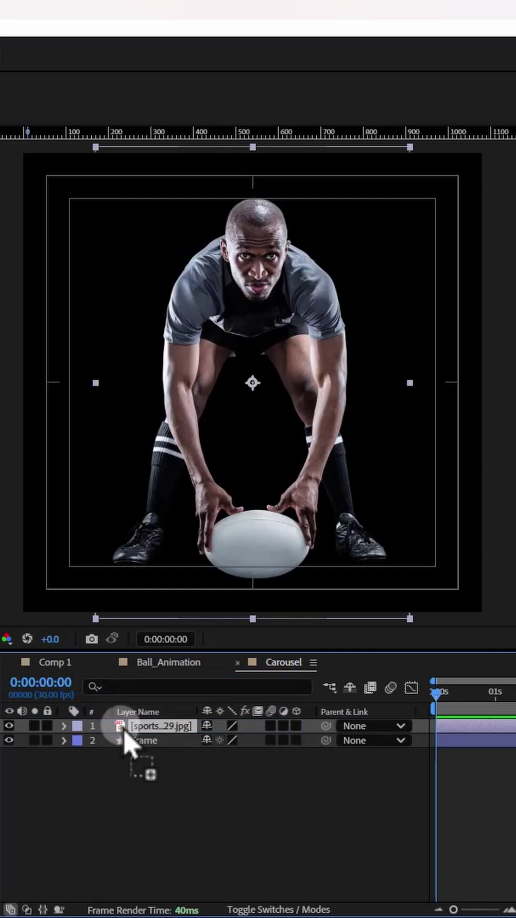
{"action": "key", "text": "F4"}
{"action": "left_click", "coordinate": [291, 726]}
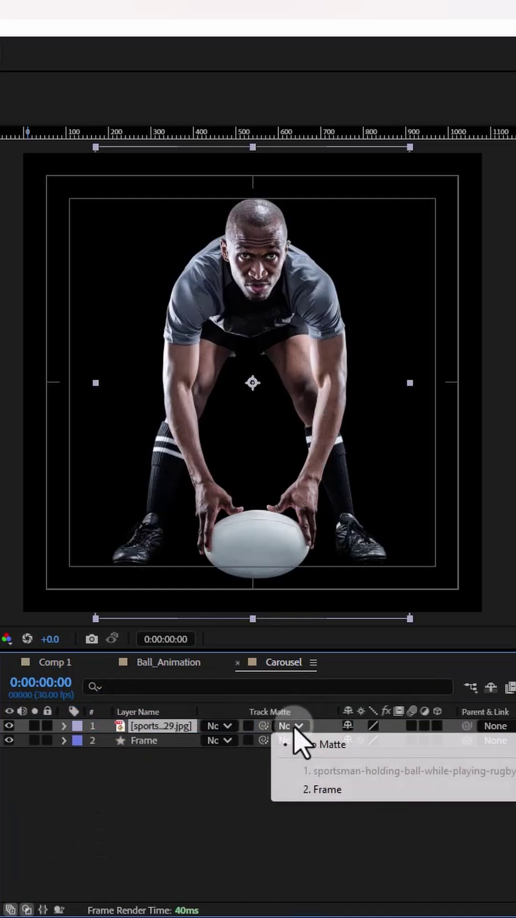
{"action": "left_click", "coordinate": [341, 789]}
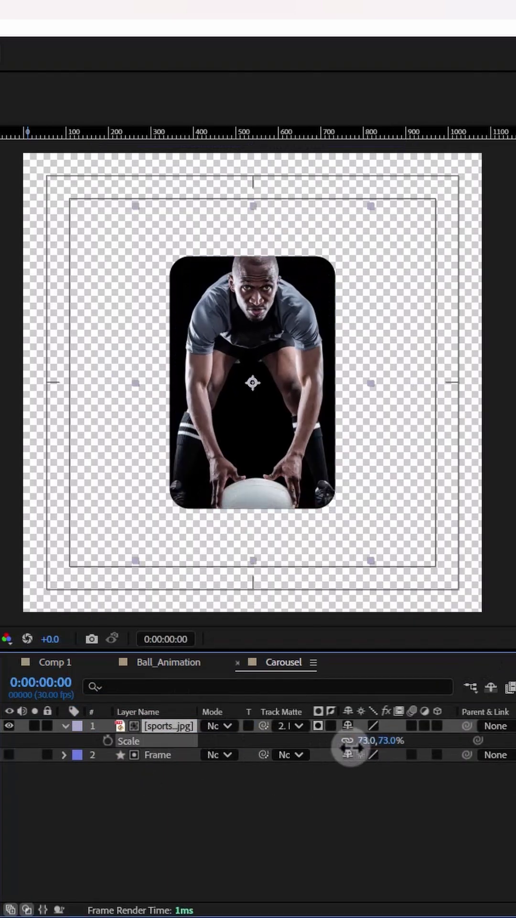
{"action": "left_click_drag", "start_coordinate": [380, 741], "coordinate": [343, 752]}
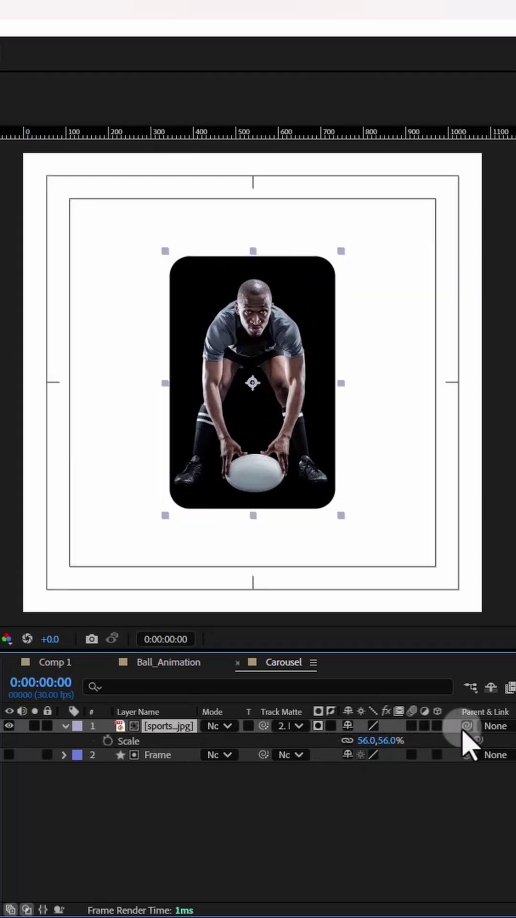
{"action": "left_click_drag", "start_coordinate": [263, 736], "coordinate": [170, 753]}
Make the photo and Frame 3D, add a Ctrl null, and set Frame Position Z to -500.
{"action": "left_click", "coordinate": [436, 726]}
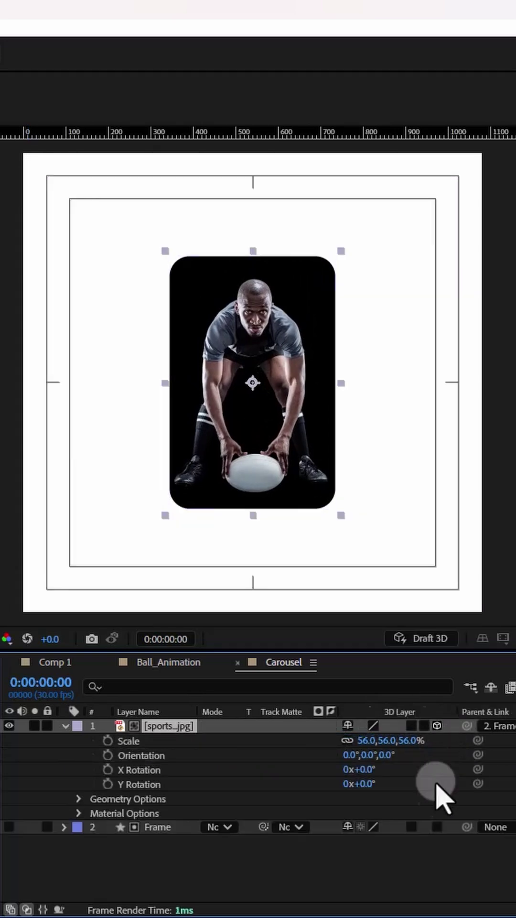
{"action": "left_click", "coordinate": [437, 827]}
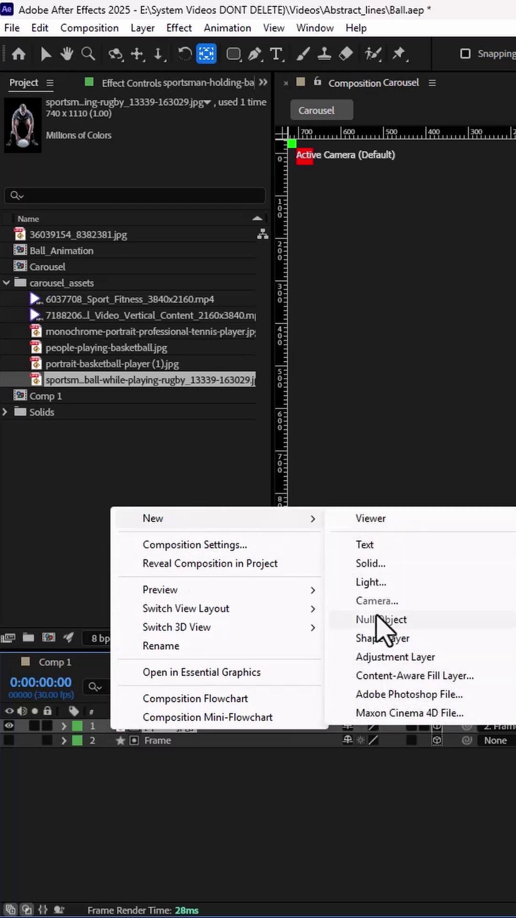
{"action": "left_click", "coordinate": [381, 620]}
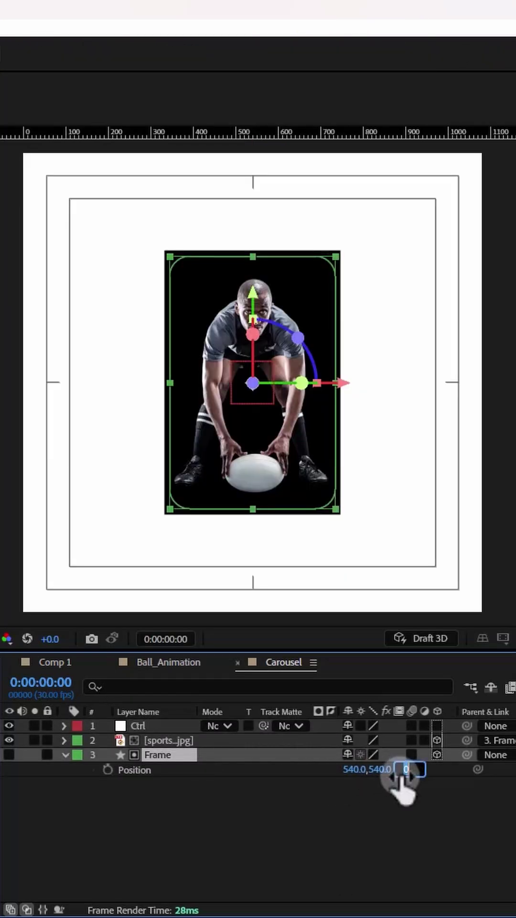
{"action": "type", "text": "-500"}
{"action": "key", "text": "Return"}
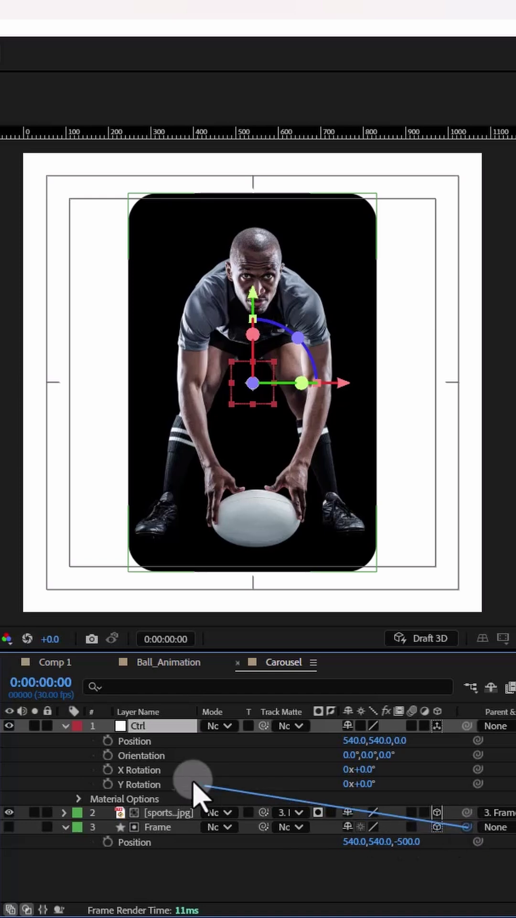
Parent Frame to the Ctrl null and set Ctrl Position Z to 500.
{"action": "left_click_drag", "start_coordinate": [198, 786], "coordinate": [140, 726]}
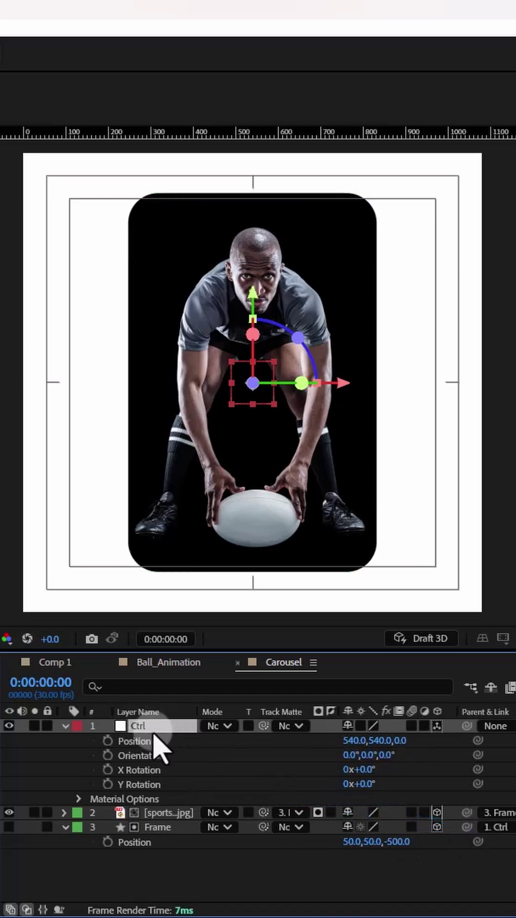
{"action": "key", "text": "p"}
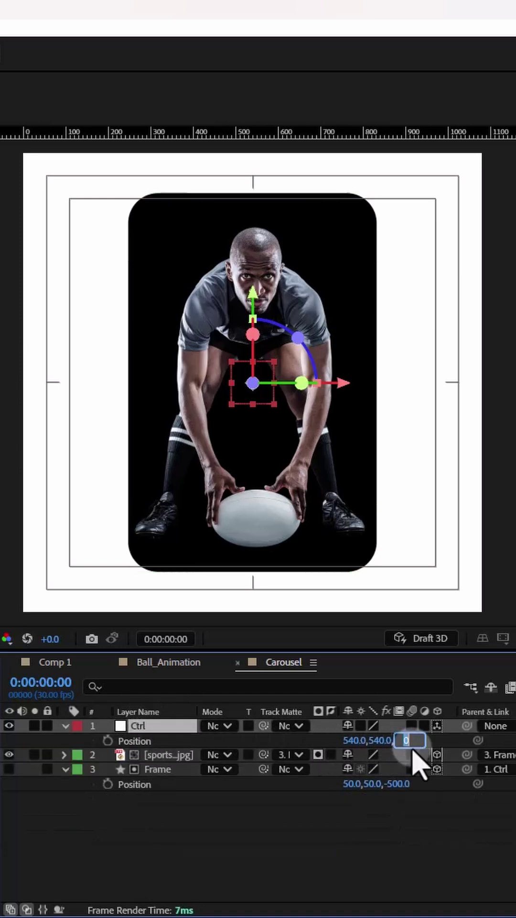
{"action": "type", "text": "500"}
{"action": "key", "text": "Return"}
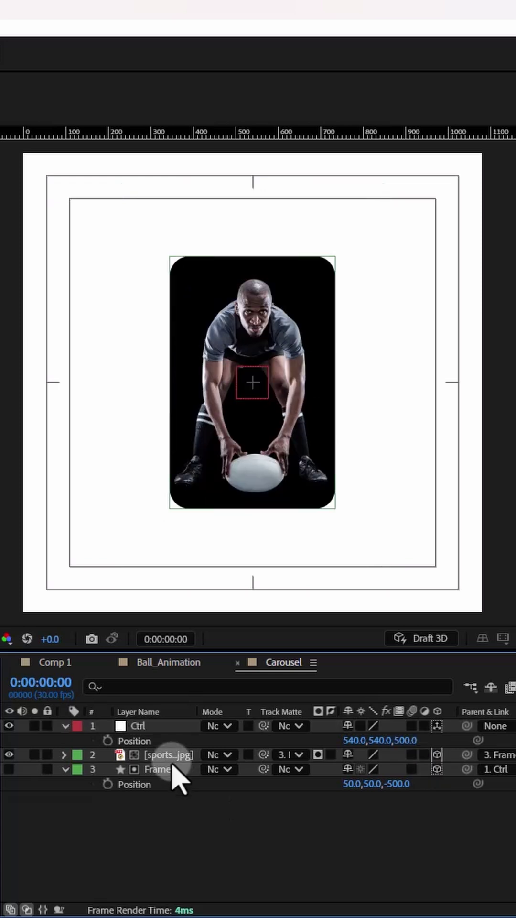
Duplicate the rugby photo and Frame layers and unparent the copied frame from Ctrl.
{"action": "left_click", "coordinate": [169, 756]}
{"action": "key", "text": "ctrl+d"}
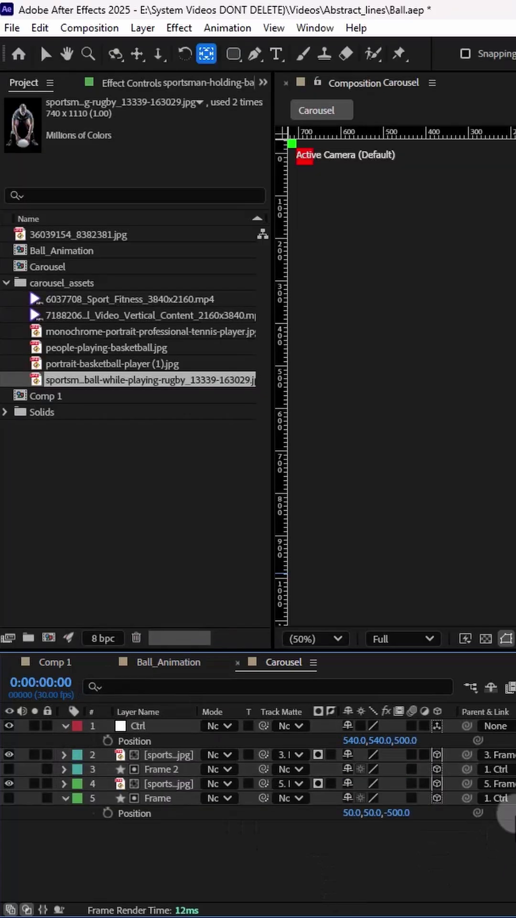
{"action": "left_click", "coordinate": [495, 799]}
{"action": "left_click", "coordinate": [190, 688]}
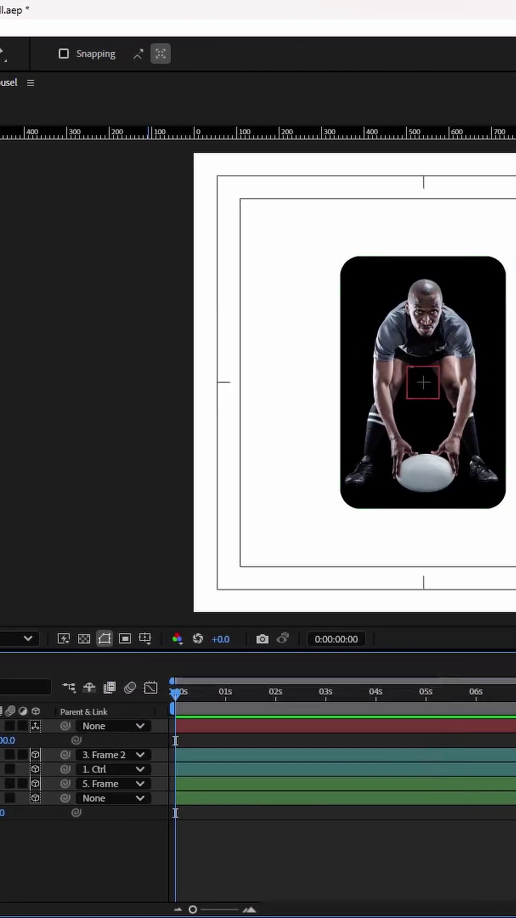
Rotate the Ctrl null 60° on Y, then unparent the Frame layer from Ctrl.
{"action": "key", "text": "r"}
{"action": "left_click_drag", "start_coordinate": [365, 769], "coordinate": [401, 770]}
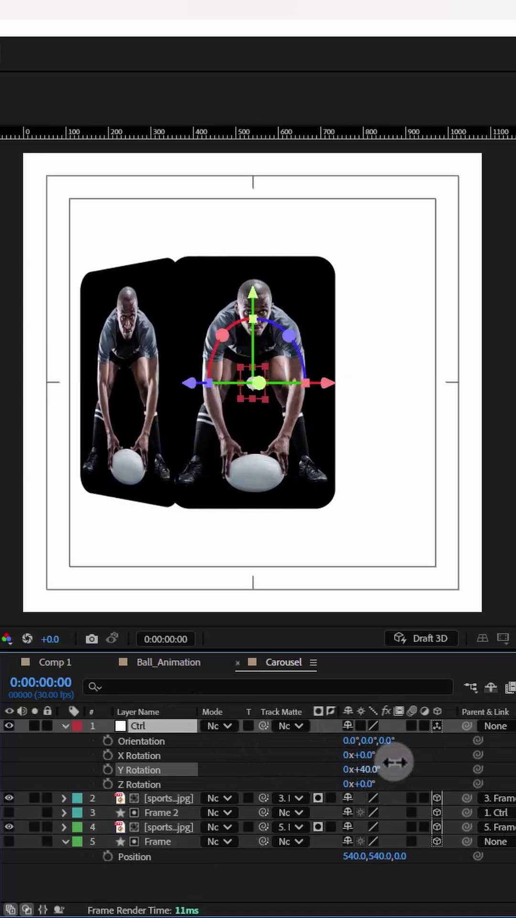
{"action": "key", "text": "F2"}
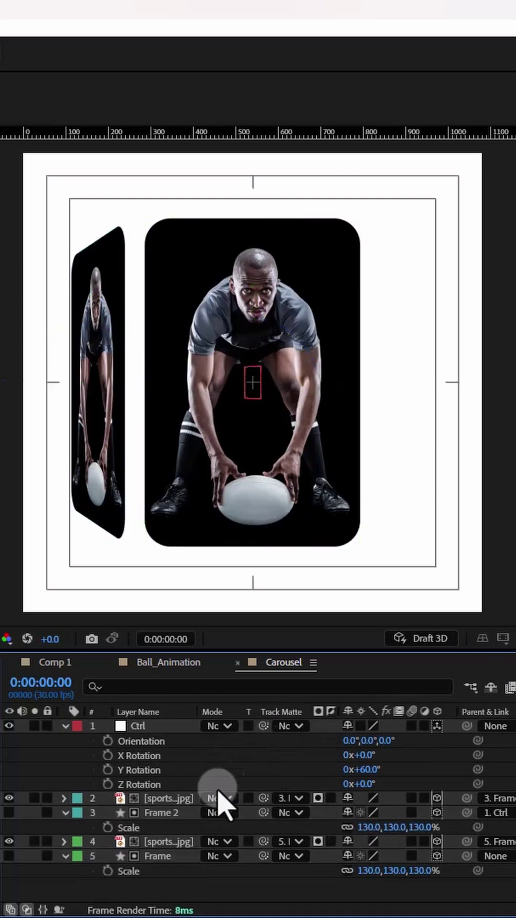
{"action": "left_click", "coordinate": [172, 817]}
{"action": "left_click", "coordinate": [354, 843]}
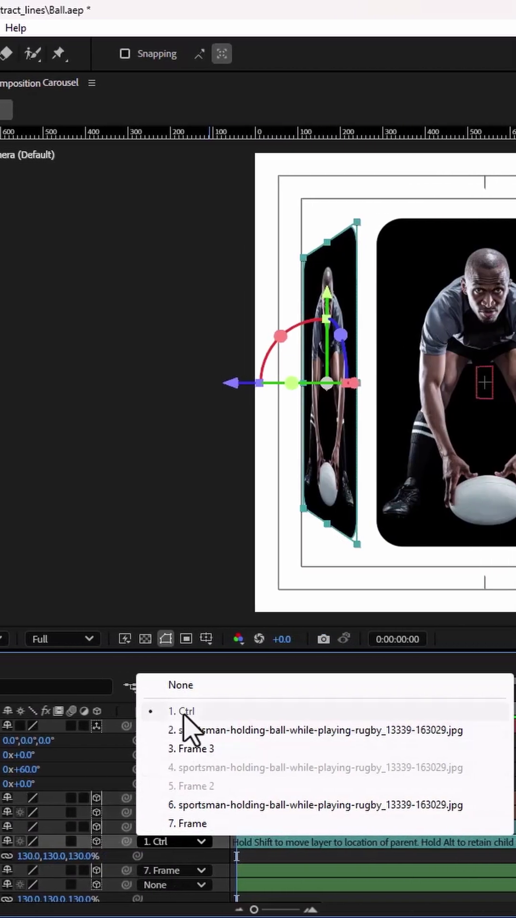
{"action": "left_click", "coordinate": [190, 686]}
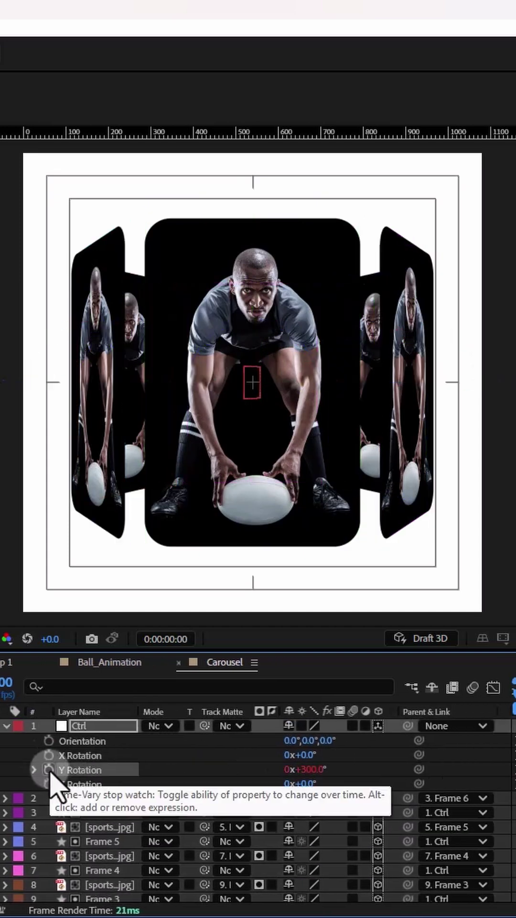
{"action": "type", "text": "time"}
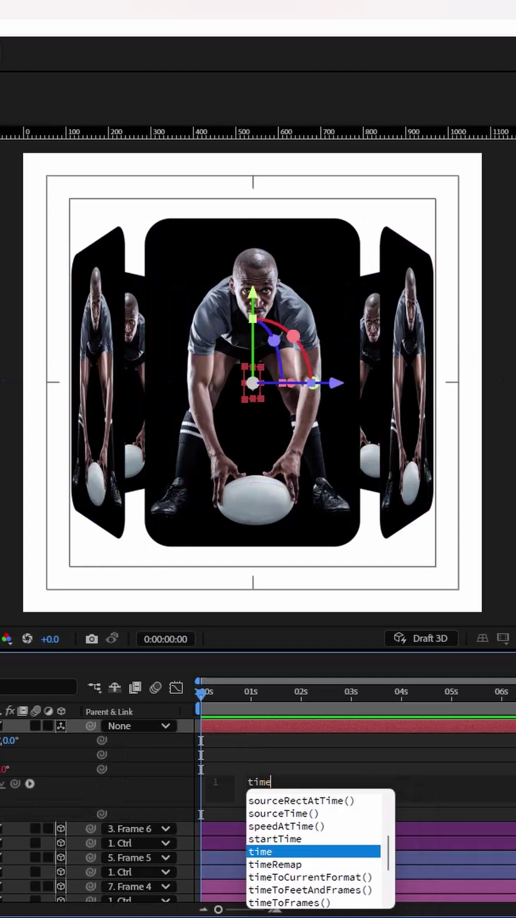
{"action": "type", "text": "*"}
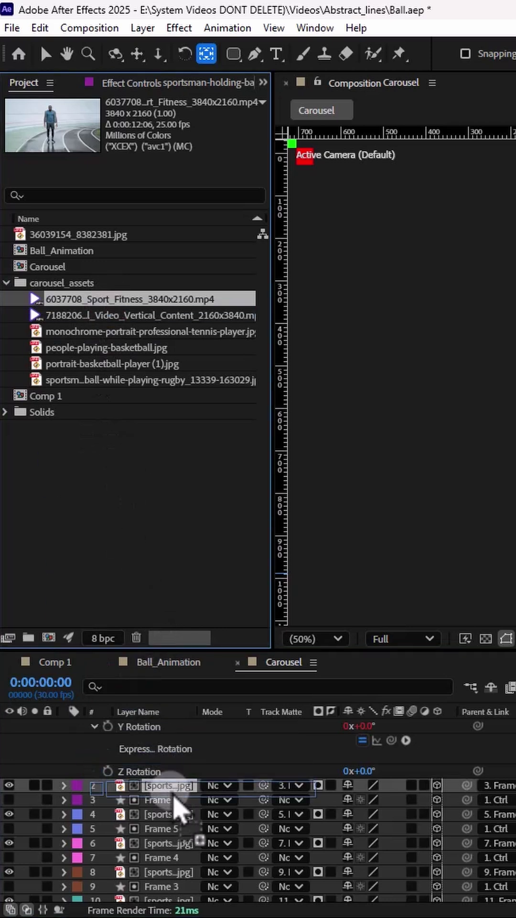
Replace one card's rugby photo with the sports fitness video.
{"action": "left_click_drag", "start_coordinate": [130, 299], "coordinate": [169, 786]}
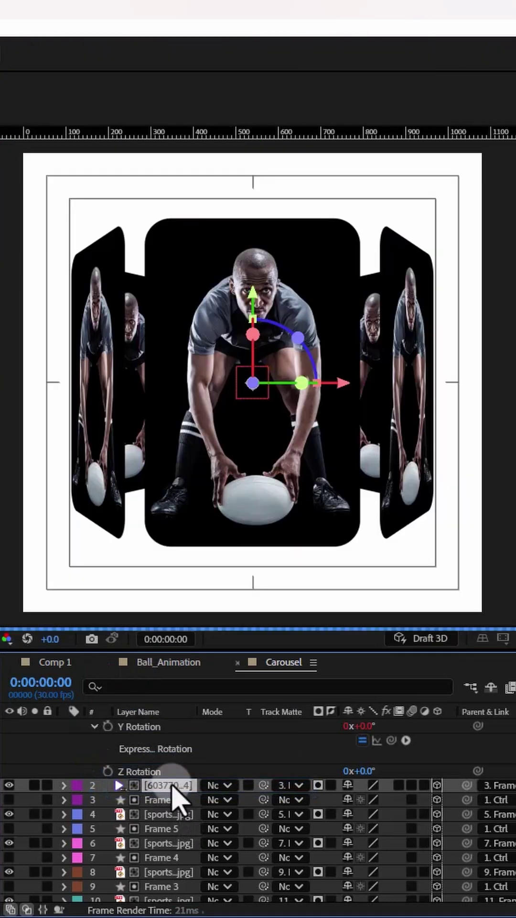